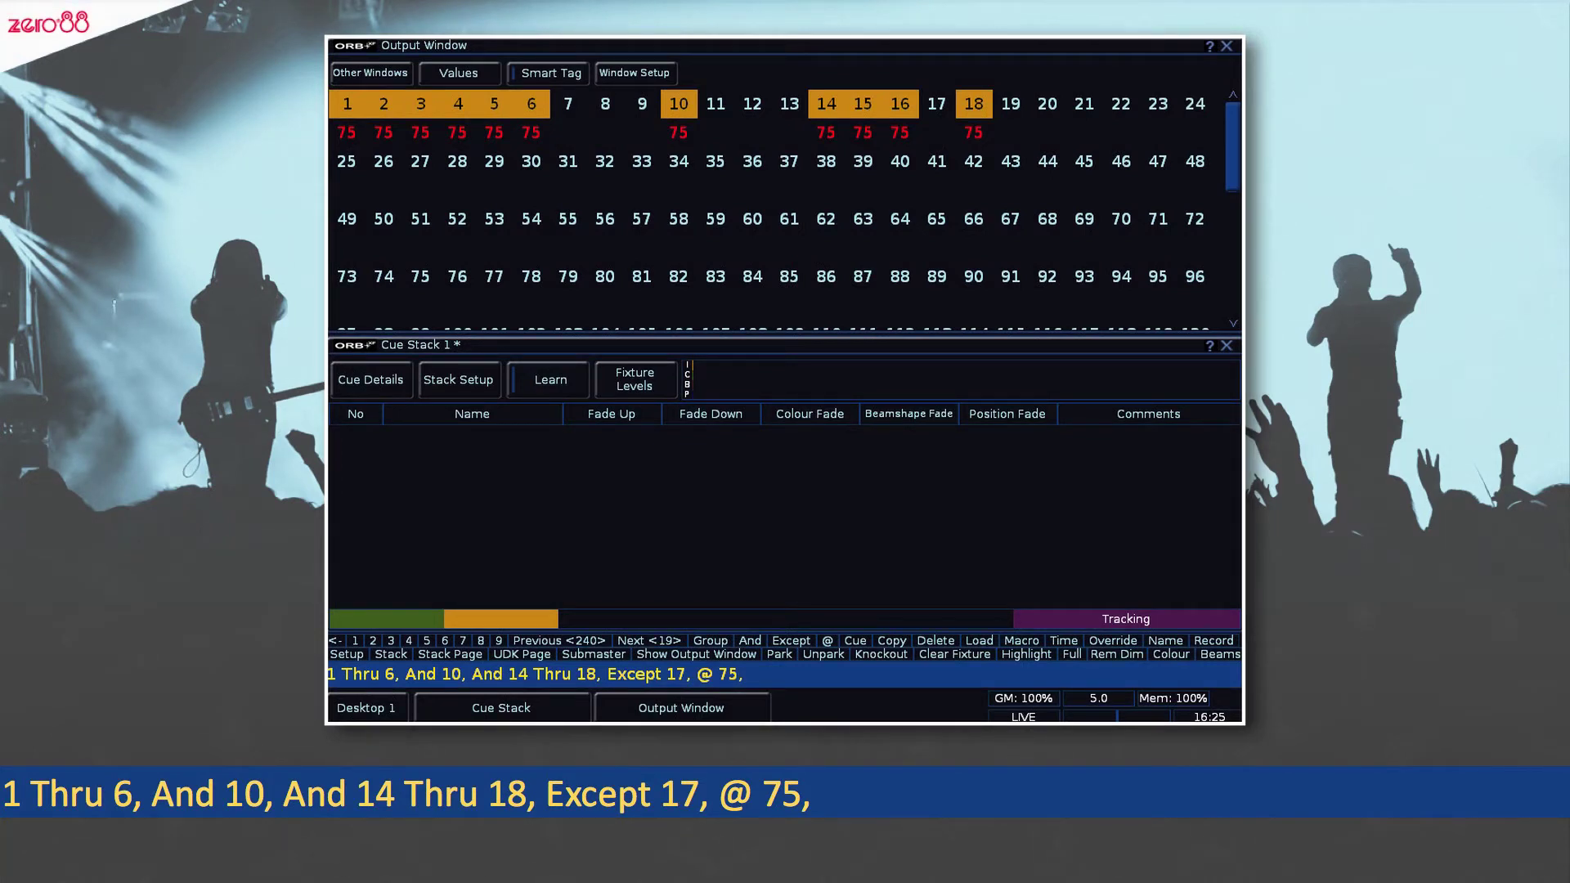
Drop channels 1–6, 10, 14–16 and 18 from 75 to 65, leaving channel 17 excluded
key("at")
type("@")
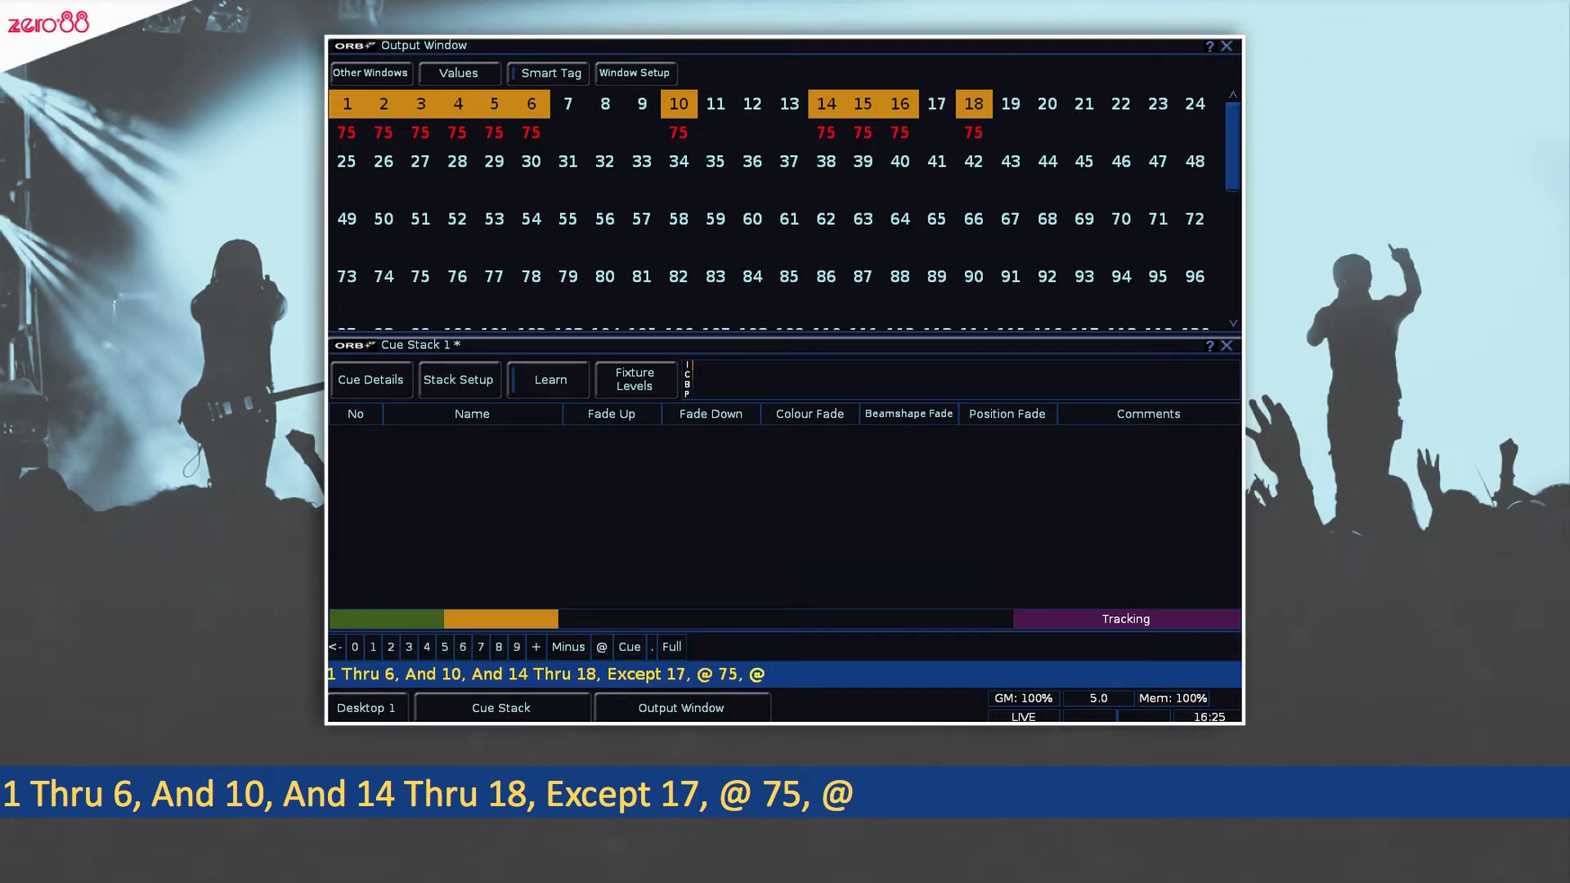
type(" 65")
key("Return")
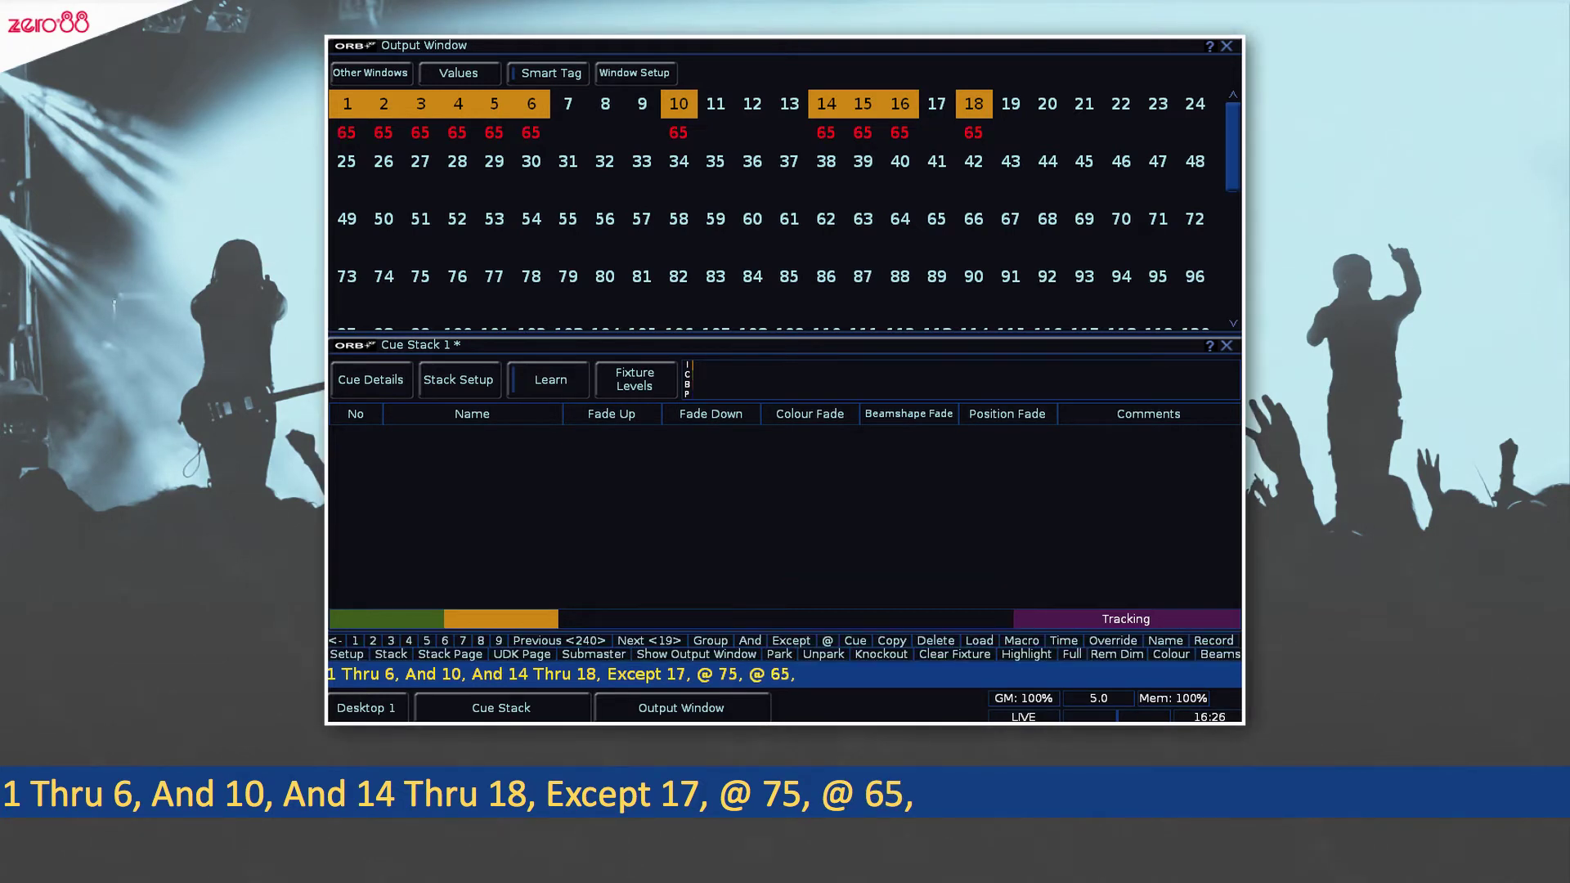